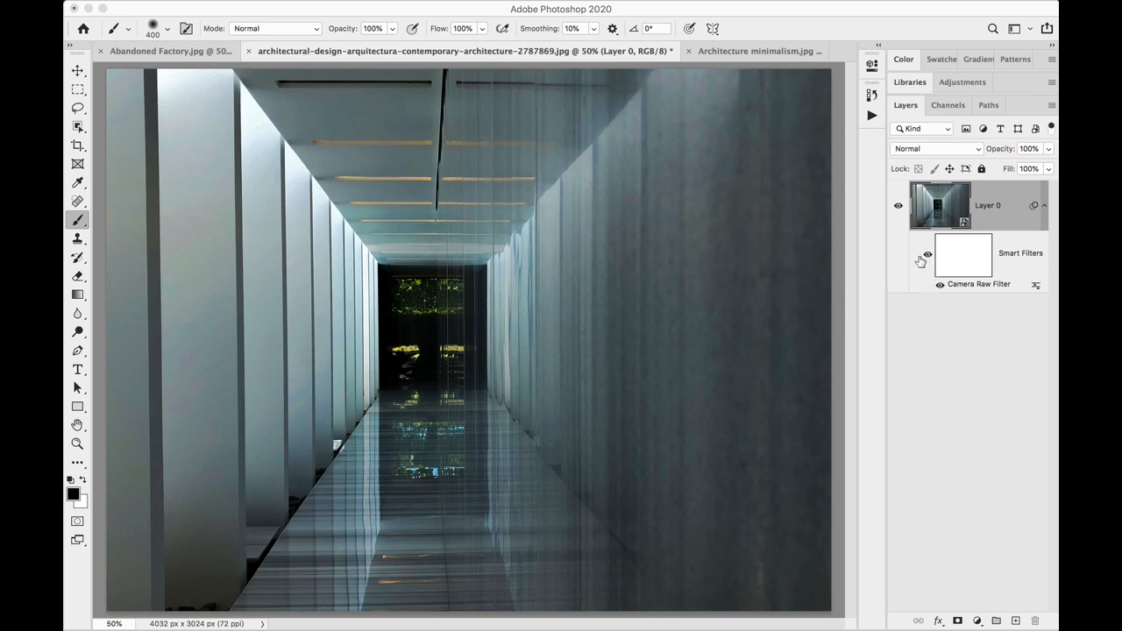
- Compare the corridor image with and without its Camera Raw Filter, and delete the smart filter mask
left_click(940, 286)
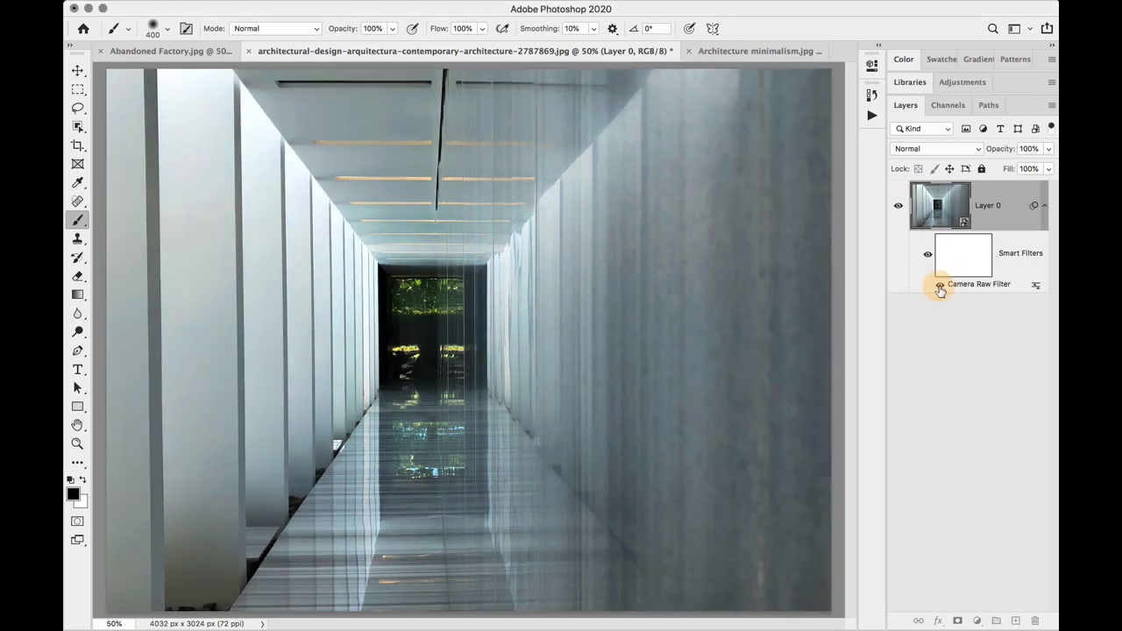
left_click(941, 287)
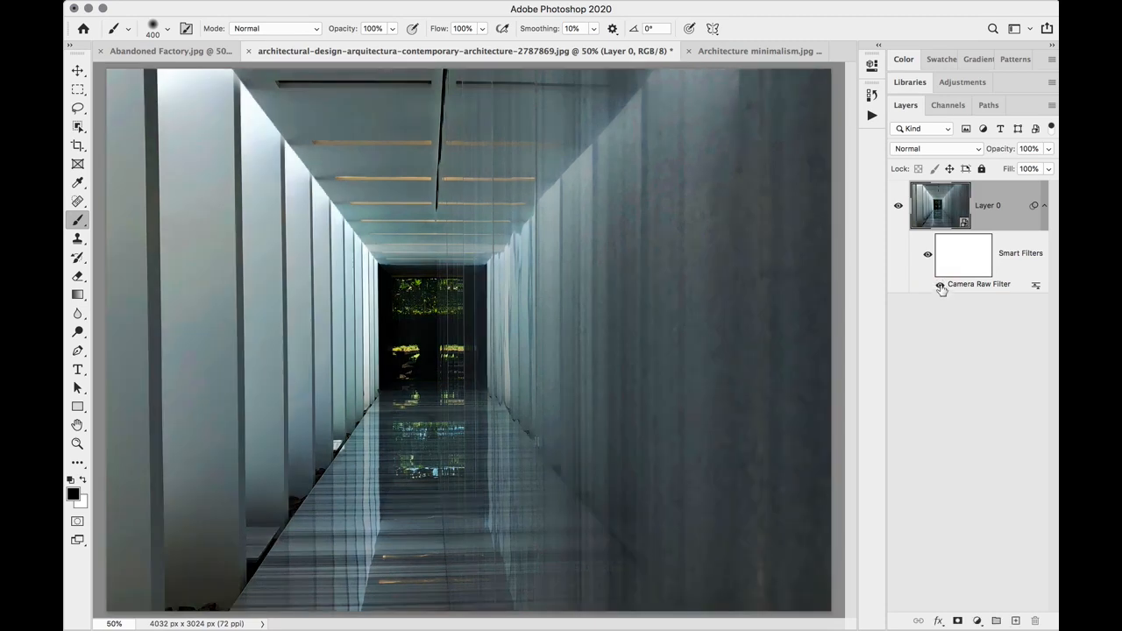
left_click(940, 286)
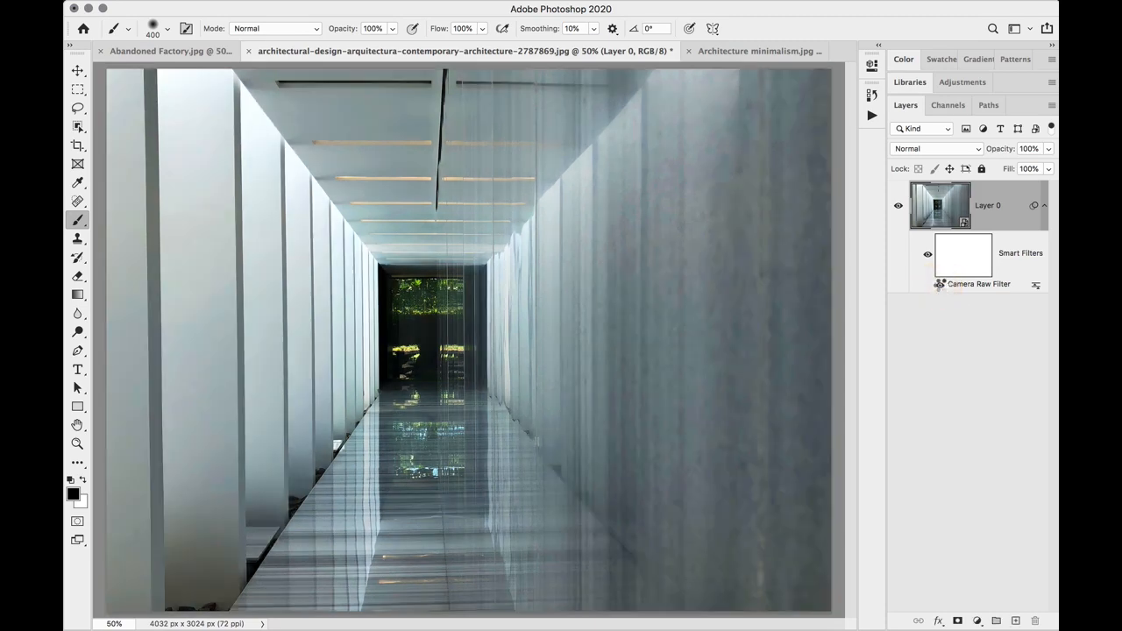
left_click(940, 287)
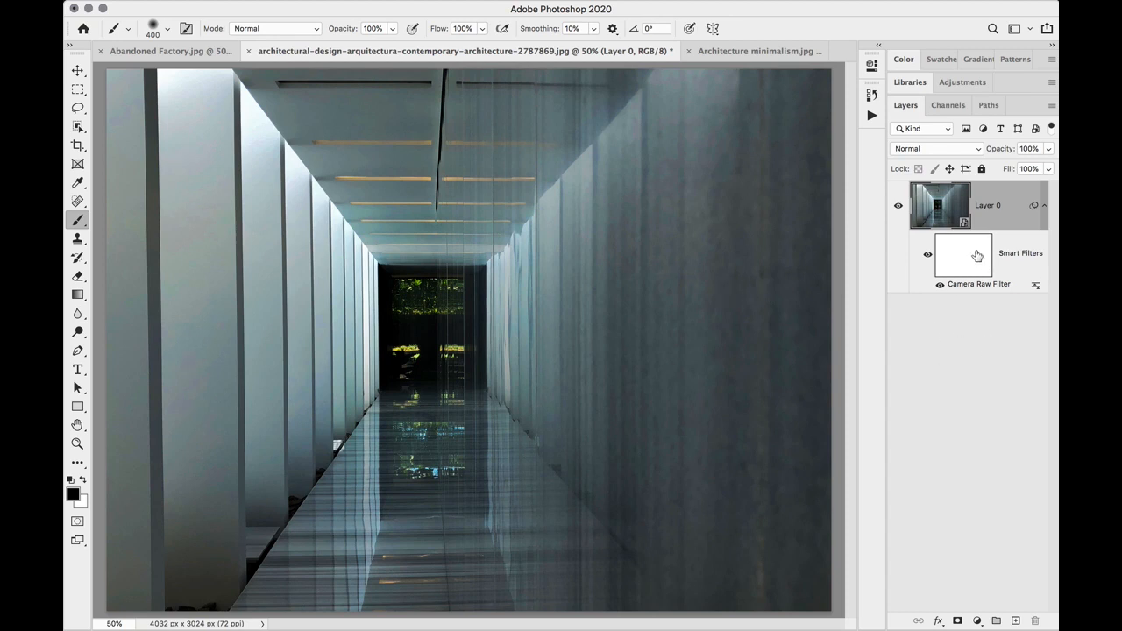
left_click_drag(977, 256, 1036, 621)
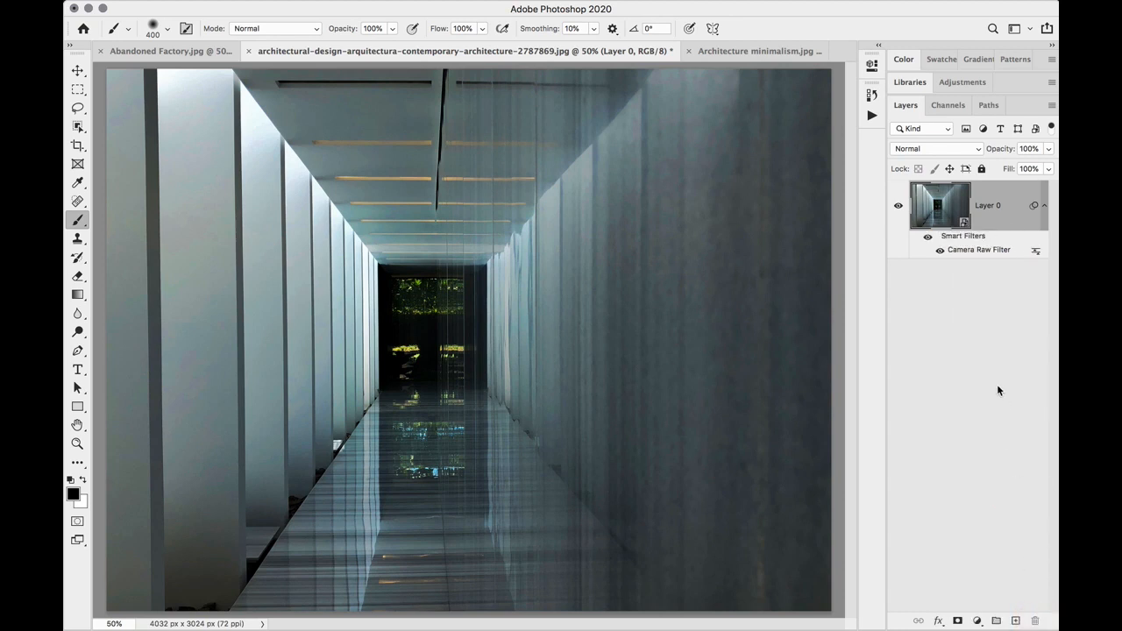
- Switch to Architecture minimalism.jpg, view the whole image at 50%, and convert its Background layer for smart filters
left_click(752, 51)
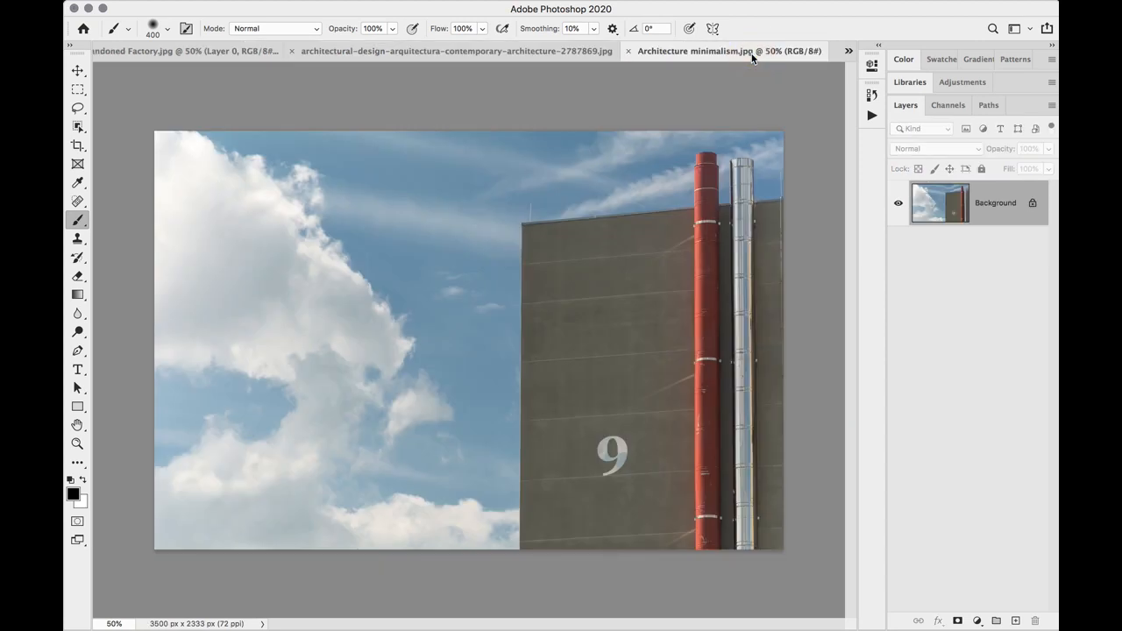
key("super+0")
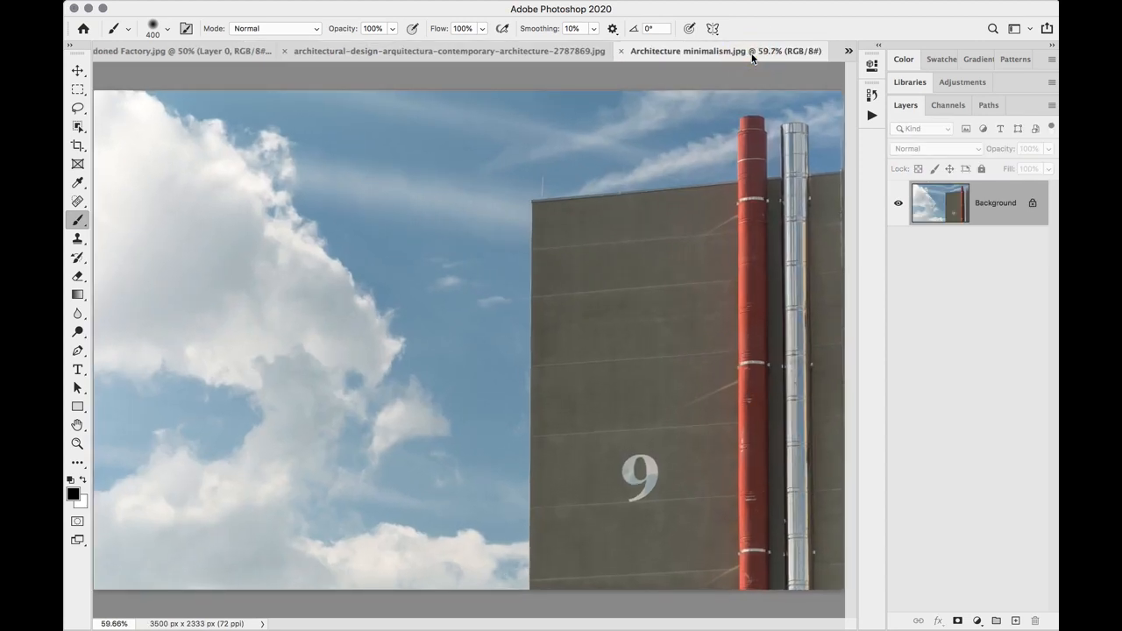
key("super+minus")
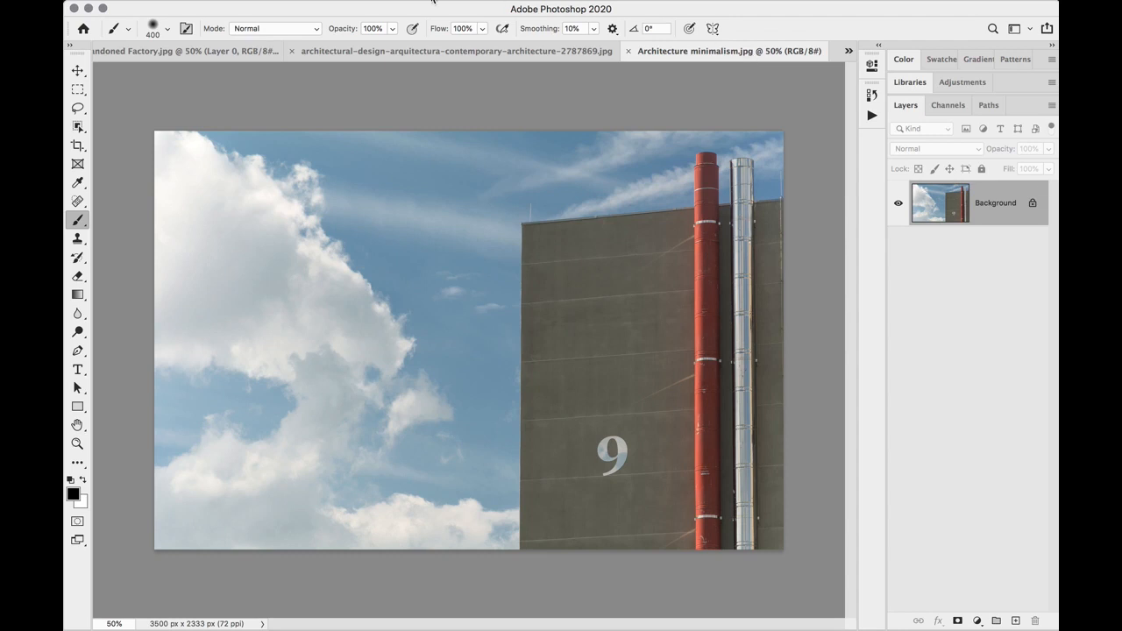
left_click(359, 1)
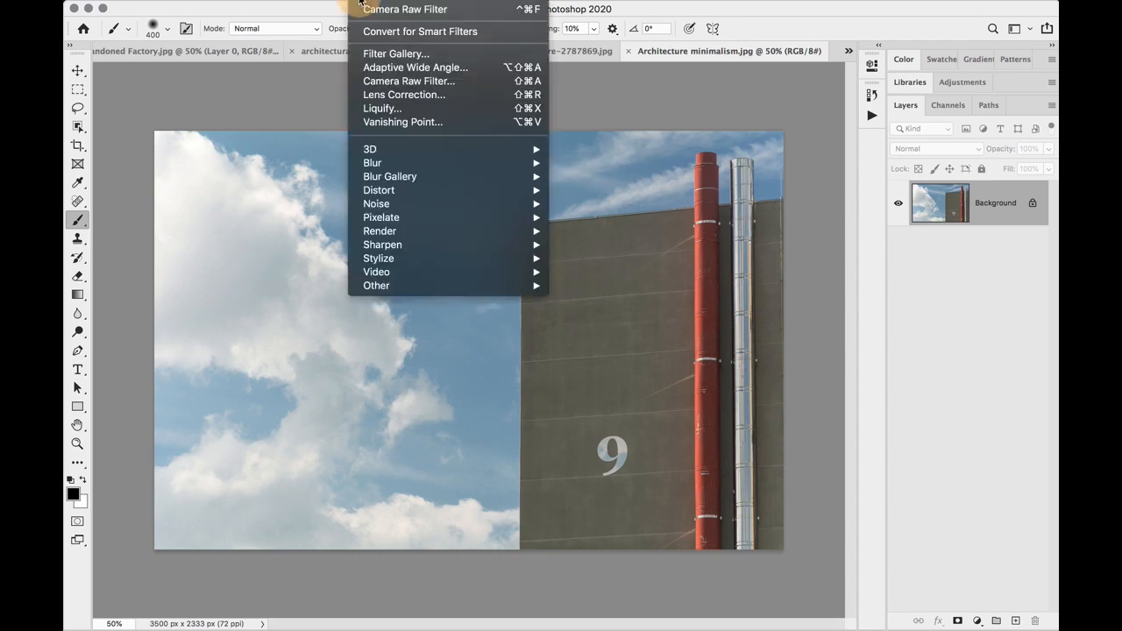
left_click(411, 33)
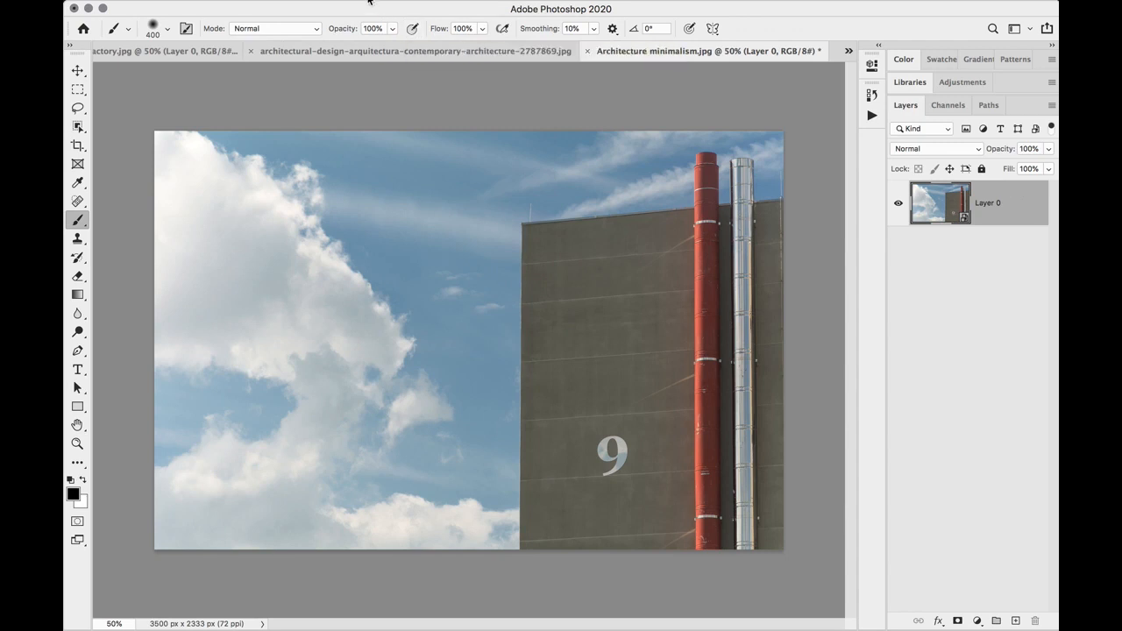
- Open the Camera Raw Filter on the building image and set Whites to -100
left_click(370, 6)
left_click(383, 86)
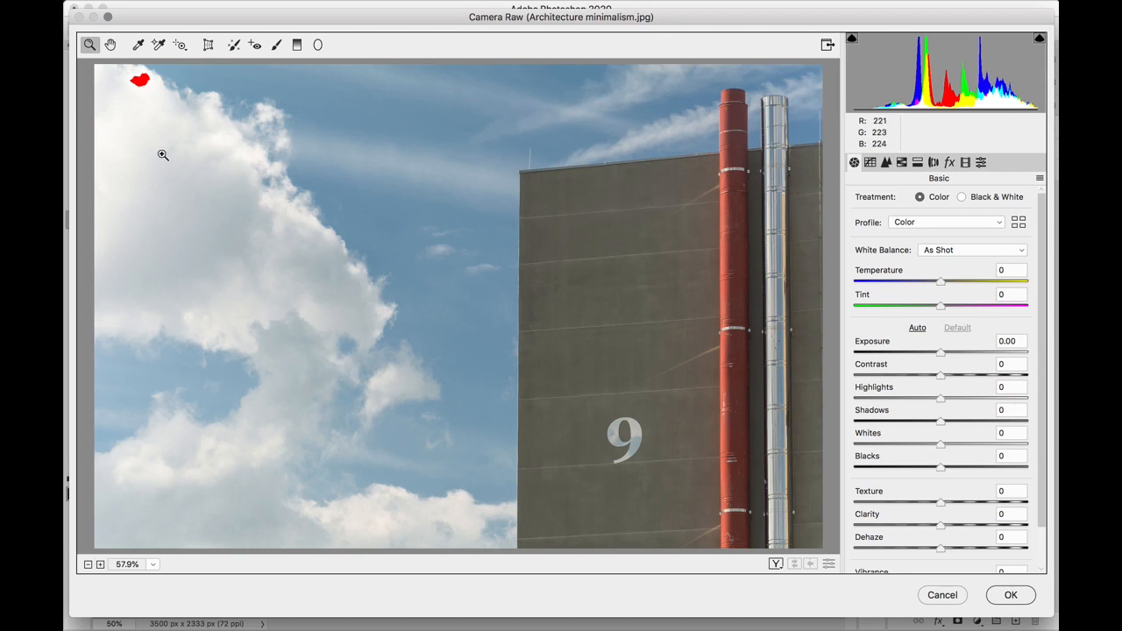
left_click(943, 450)
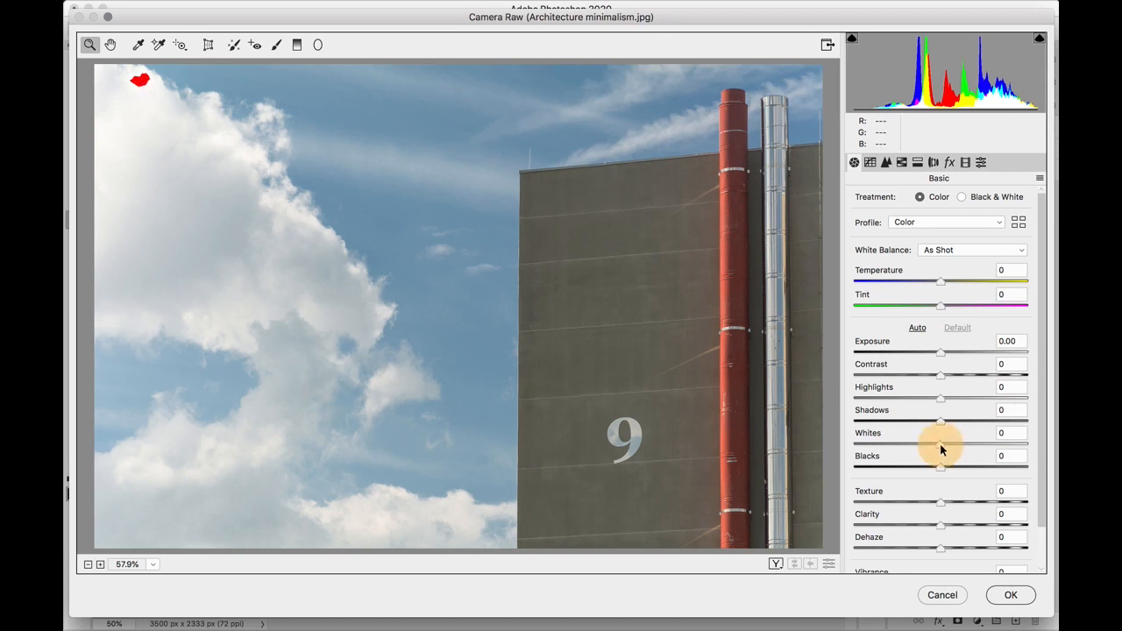
left_click_drag(943, 449, 854, 448)
key("alt")
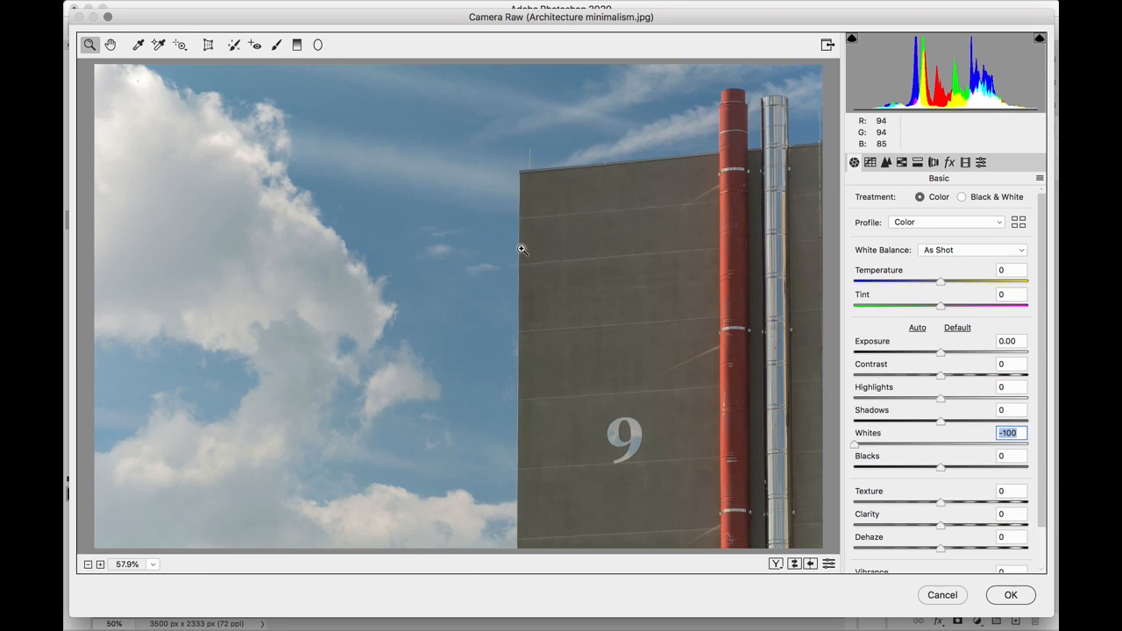
- Repeatedly undo and redo the Whites change to compare the bright cloud areas with and without it
key("super+z")
key("super+z")
key("super+z")
key("super+z")
key("super+z")
key("super+z")
key("super+z")
key("super+z")
key("super+z")
key("super+z")
- Set Blacks to -50, checking the shadow clipping between the pipes at -100 first
left_click_drag(942, 470, 847, 478)
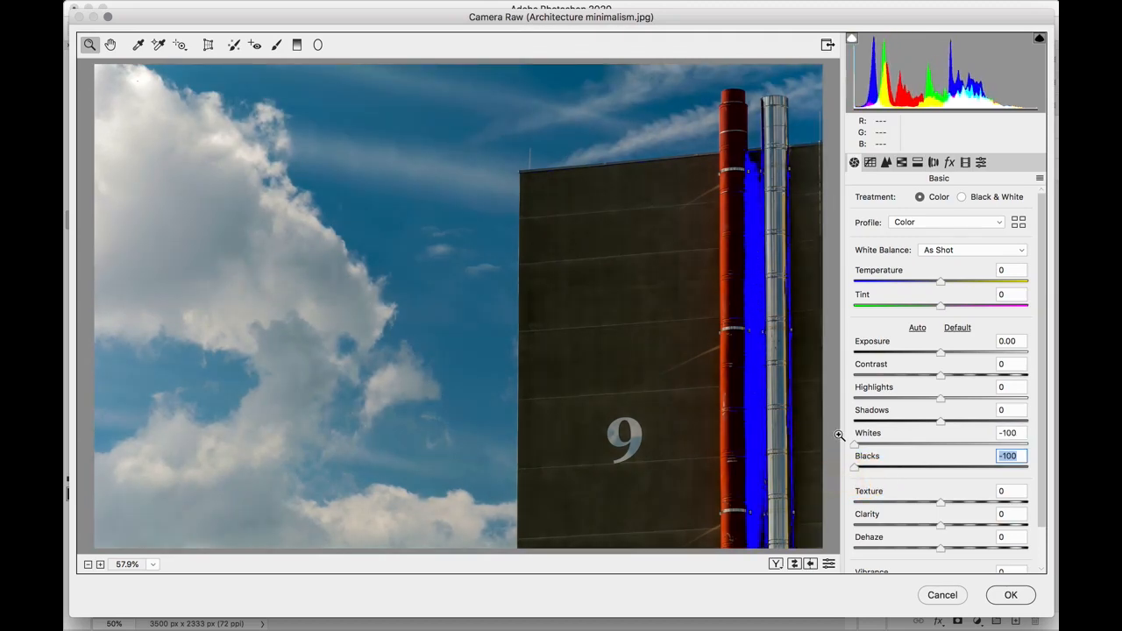
left_click_drag(855, 472, 898, 472)
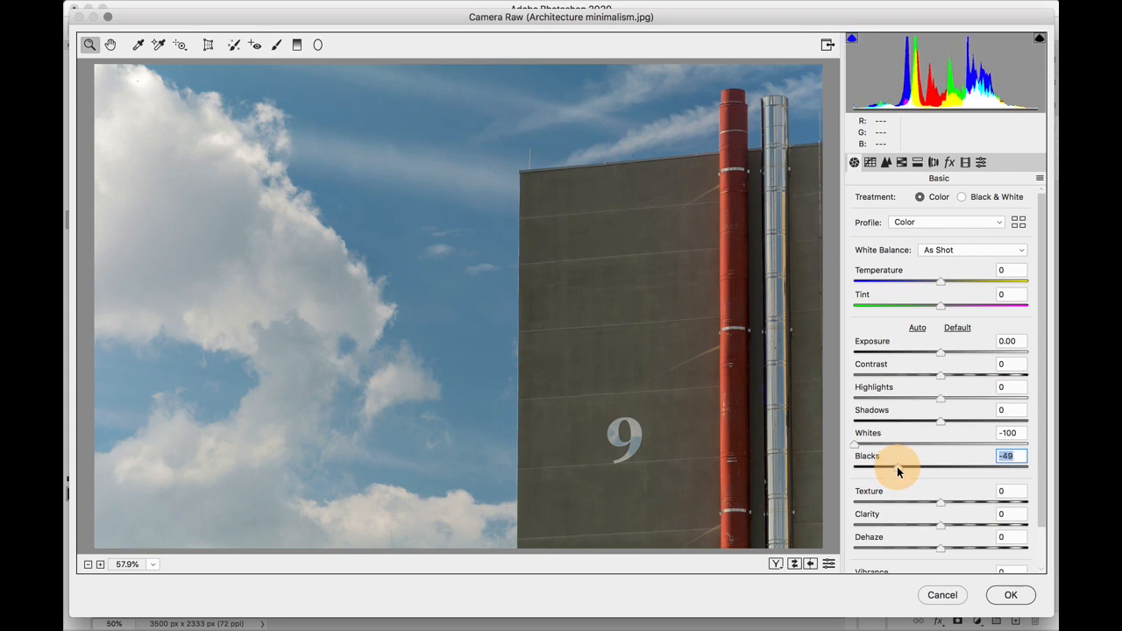
type("-50")
key("Tab")
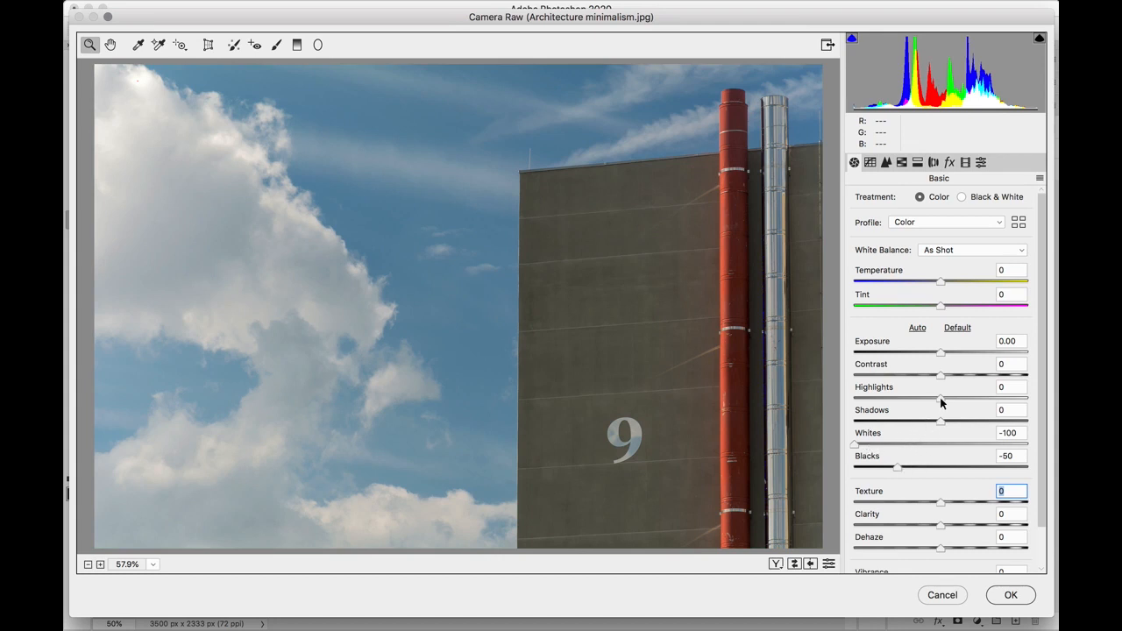
- Set Highlights to +100 and Shadows to +25
left_click_drag(940, 401, 1054, 403)
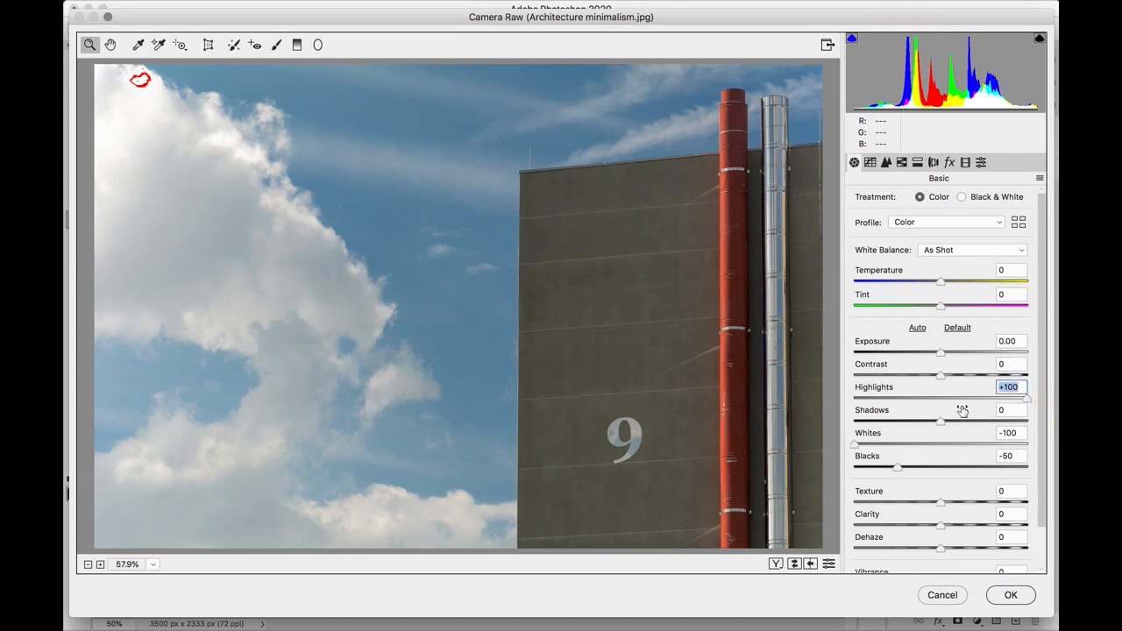
mouse_move(941, 427)
left_mouse_down()
mouse_move(1011, 425)
mouse_move(940, 422)
mouse_move(1002, 416)
mouse_move(959, 414)
mouse_move(1040, 420)
mouse_move(921, 426)
mouse_move(939, 421)
left_mouse_up()
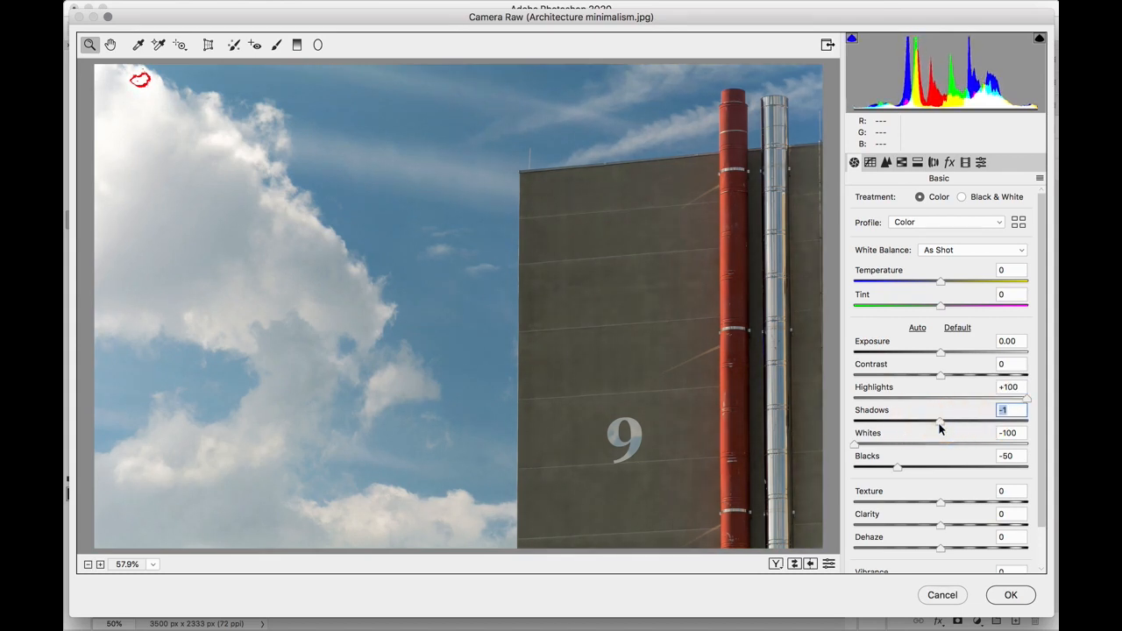
type("0")
mouse_move(939, 426)
left_mouse_down()
mouse_move(999, 427)
mouse_move(816, 440)
mouse_move(942, 421)
mouse_move(806, 443)
mouse_move(860, 423)
mouse_move(1006, 419)
mouse_move(954, 425)
left_mouse_up()
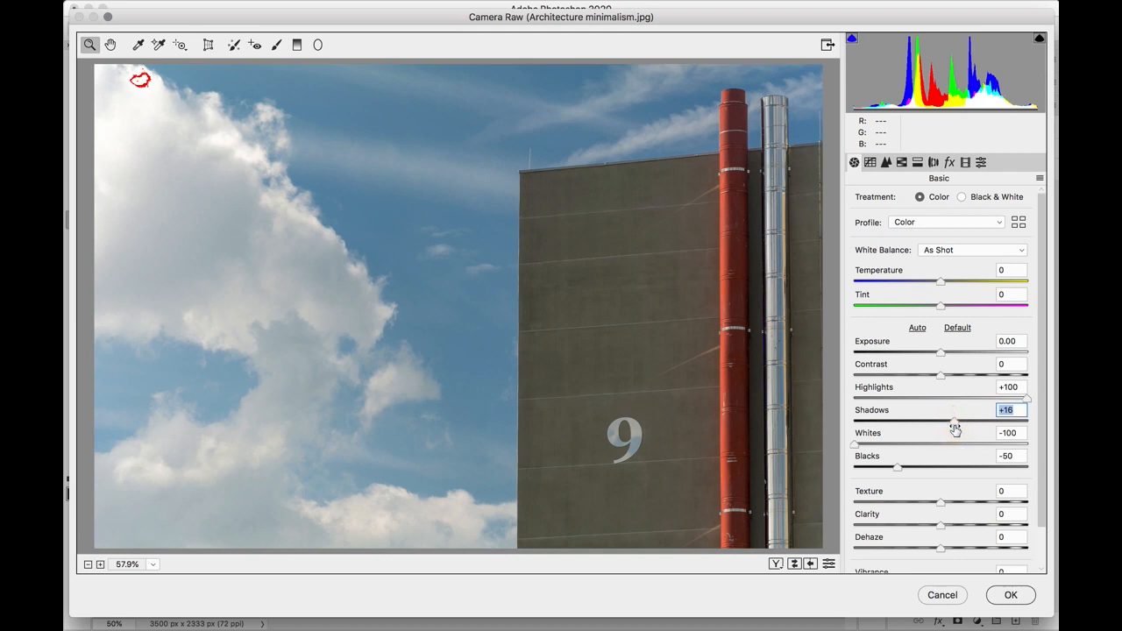
type("25")
key("Tab")
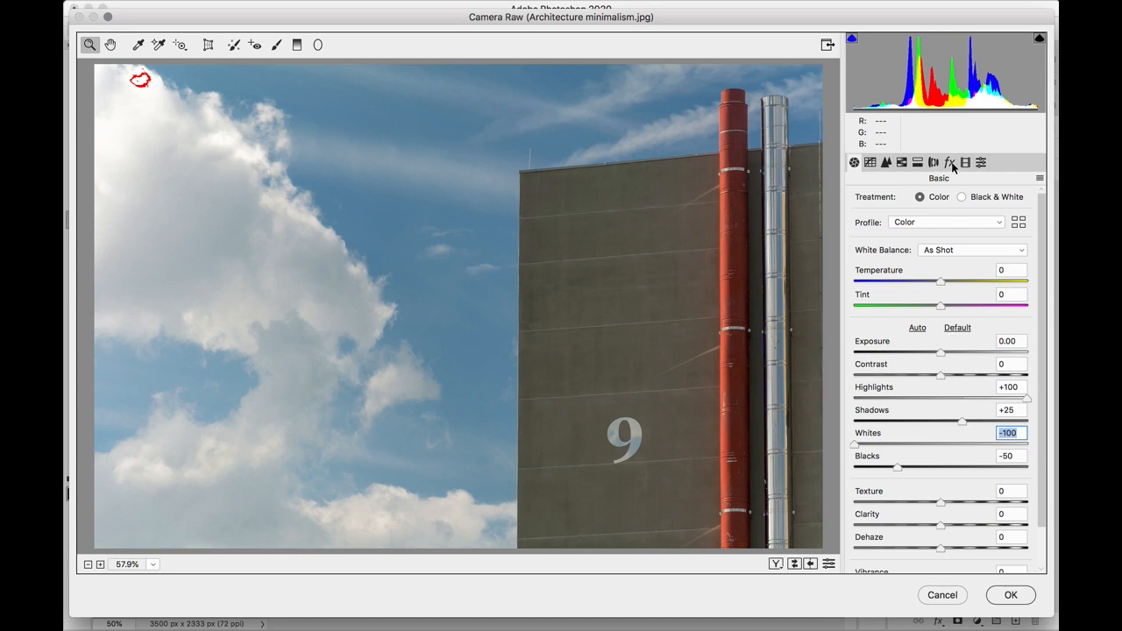
- Lower Exposure to -0.50 and raise Contrast to +50, comparing the result with the original image
left_click_drag(945, 91, 923, 91)
left_click_drag(918, 91, 909, 96)
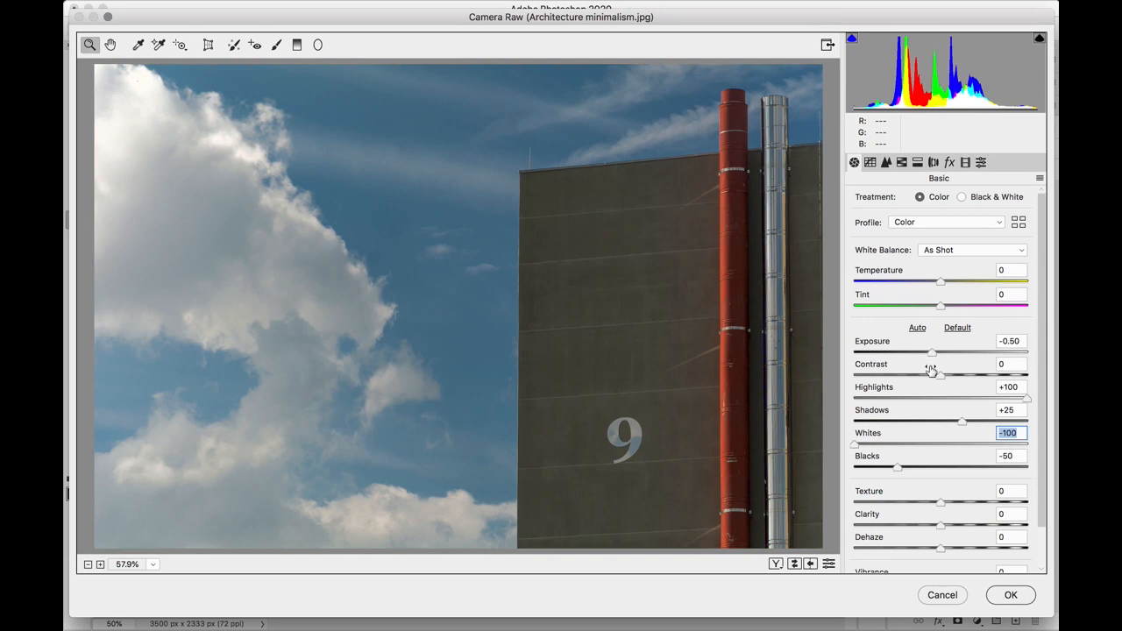
left_click_drag(940, 377, 983, 380)
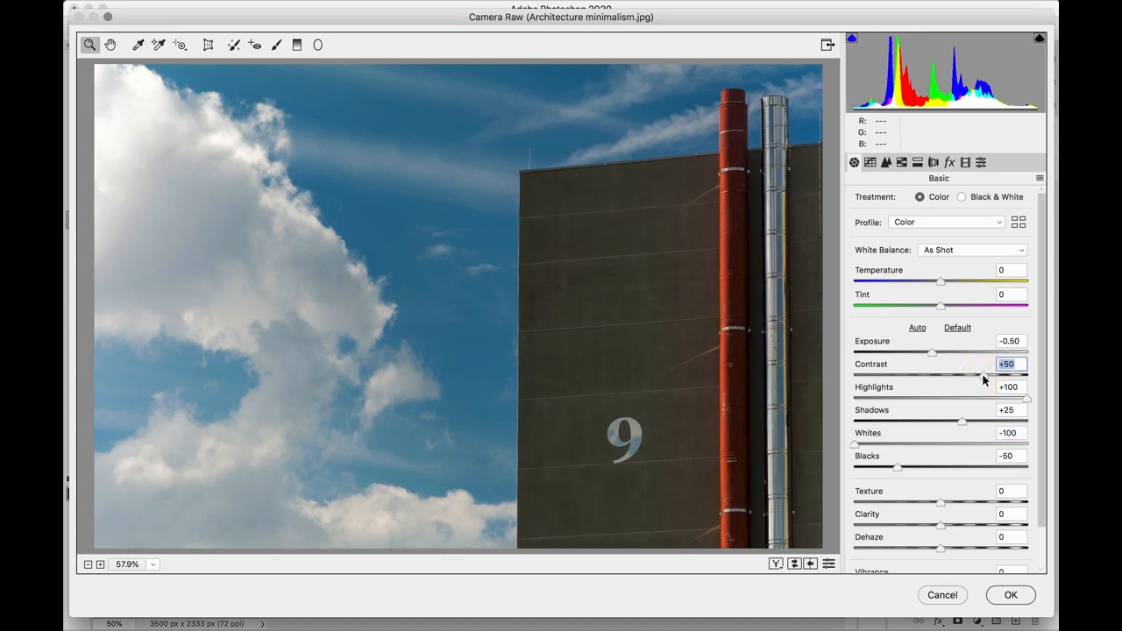
key("p")
key("p")
key("p")
key("p")
key("p")
key("p")
- Set Saturation to -25
scroll(1042, 289, "down", 2)
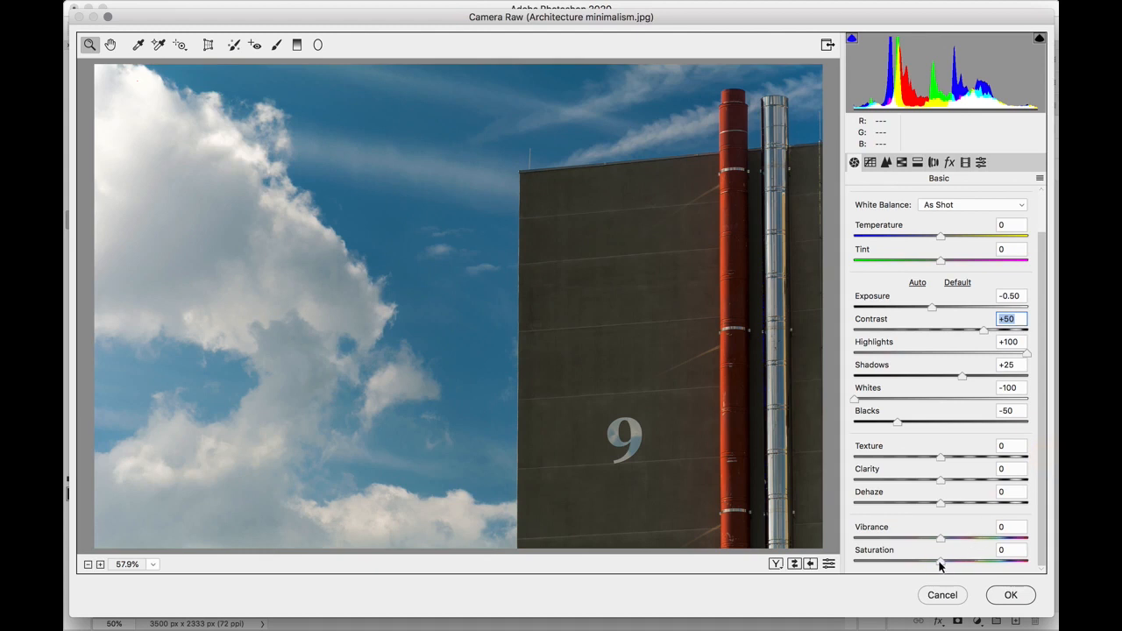
left_click_drag(942, 564, 917, 571)
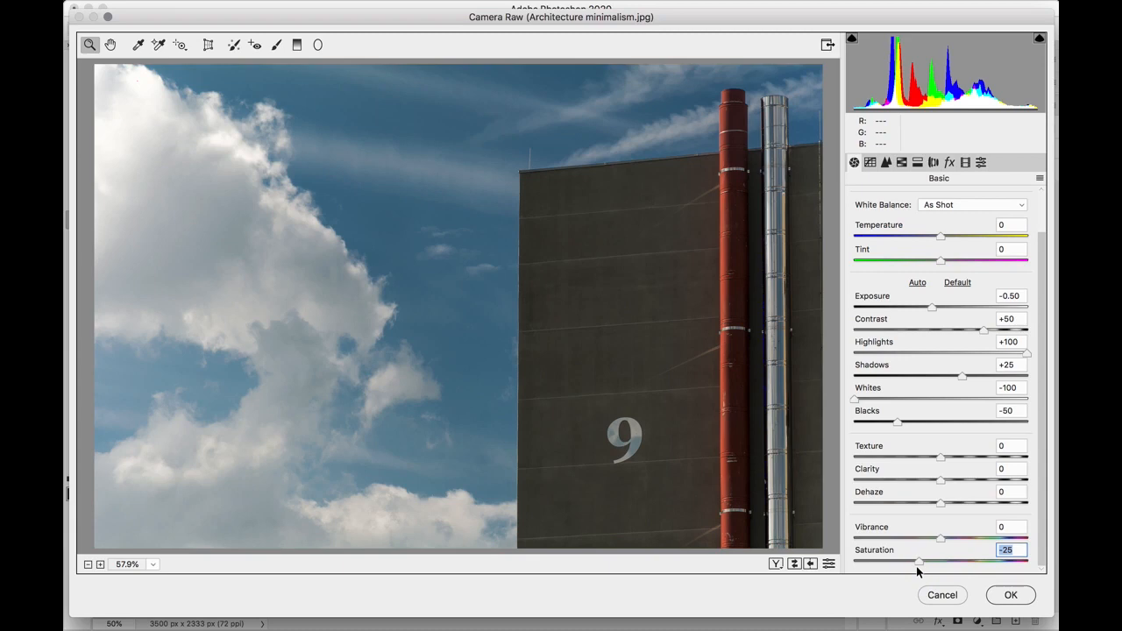
- Toggle the Camera Raw preview to compare the building image before and after all tonal and saturation adjustments
key("p")
key("p")
key("p")
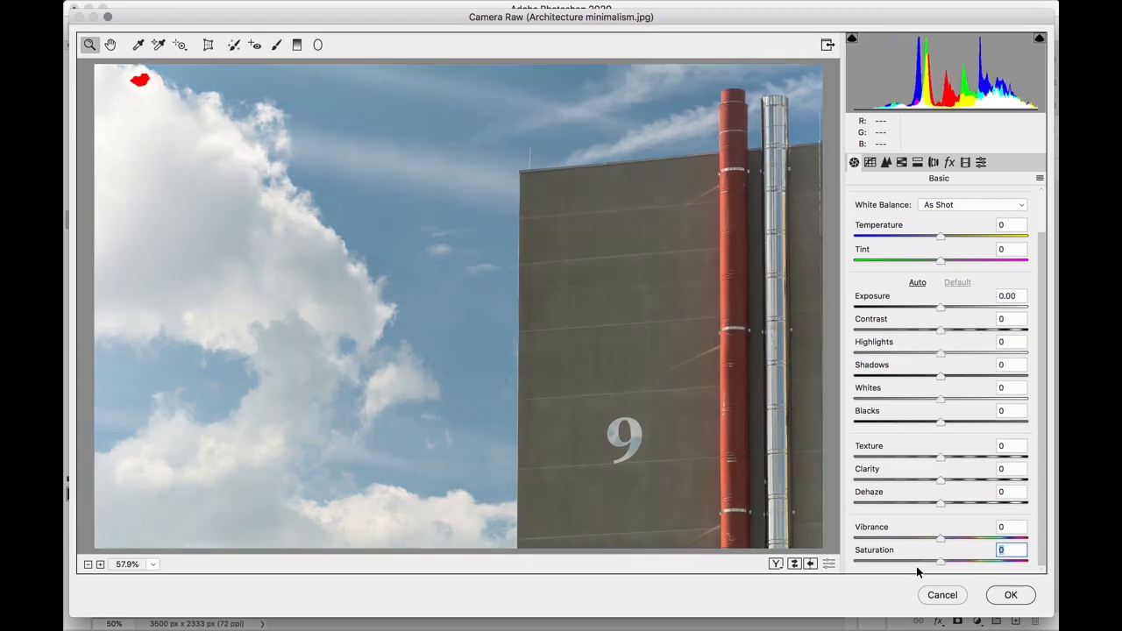
key("p")
key("p")
key("p")
key("p")
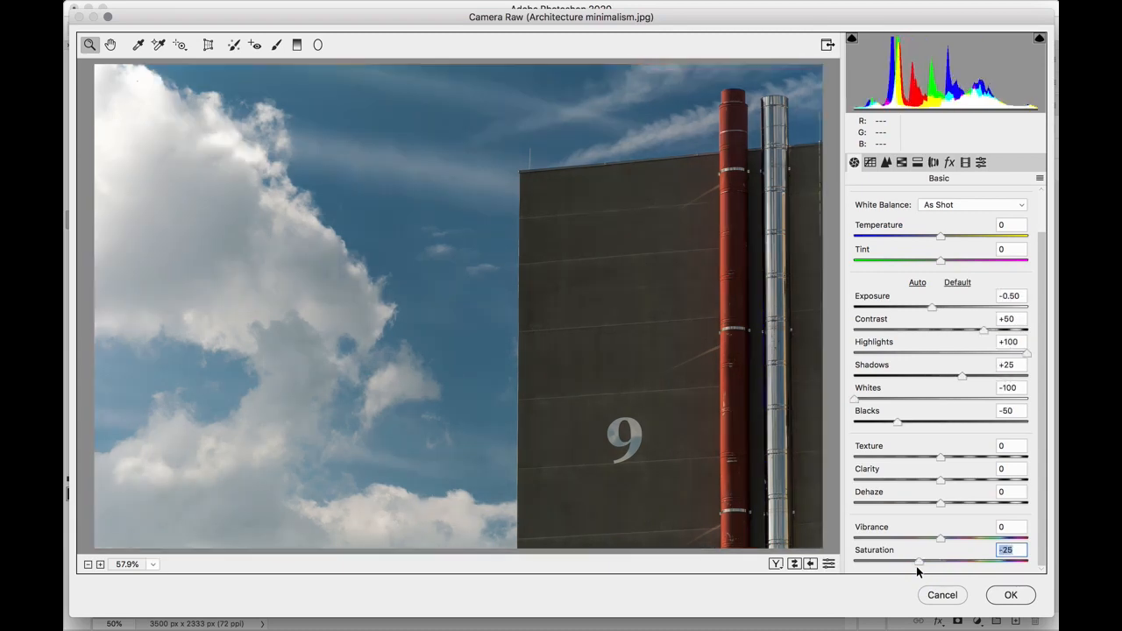
key("p")
key("p")
key("p")
key("p")
key("p")
- Apply the Camera Raw adjustments and, after comparing the filter off and on, delete the building layer's smart filter mask
left_click(1009, 595)
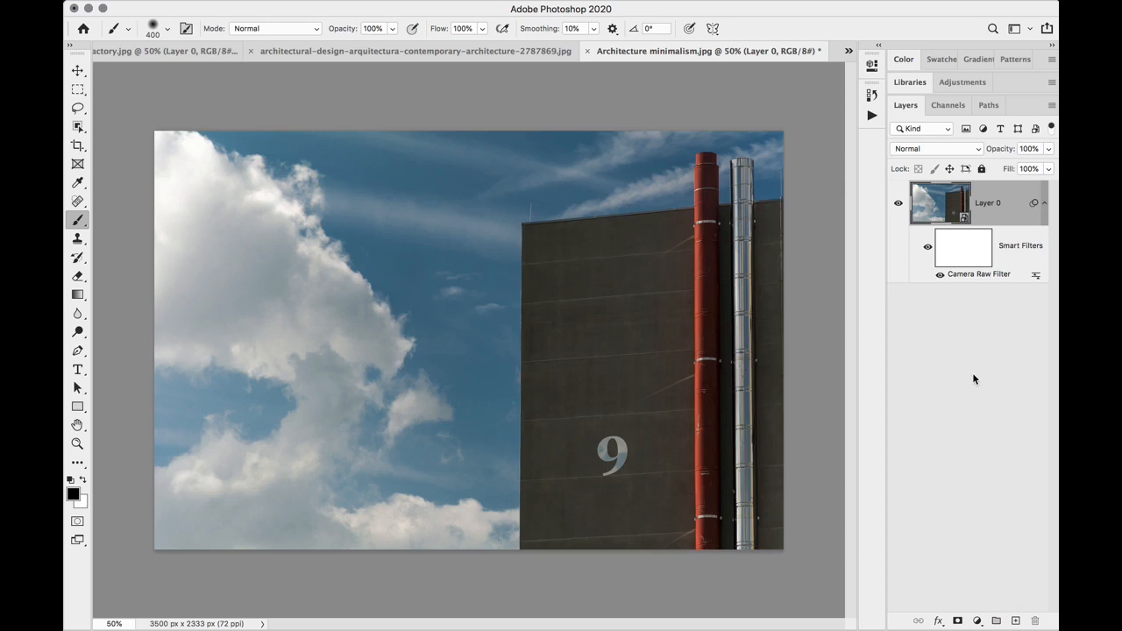
left_click(941, 276)
left_click(941, 276)
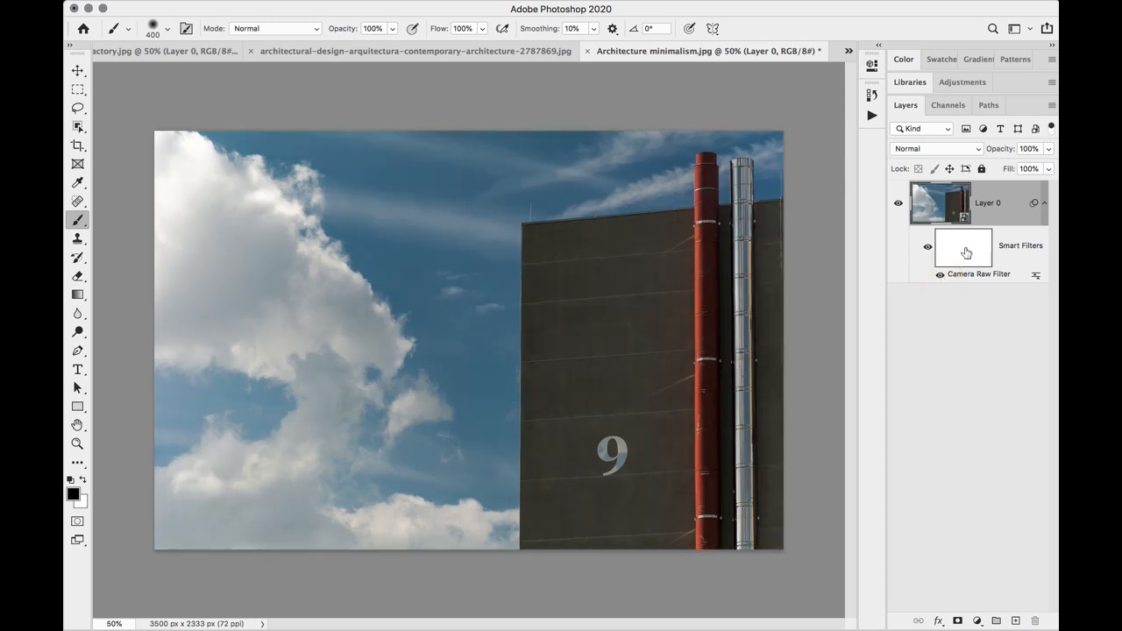
left_click_drag(963, 249, 1038, 621)
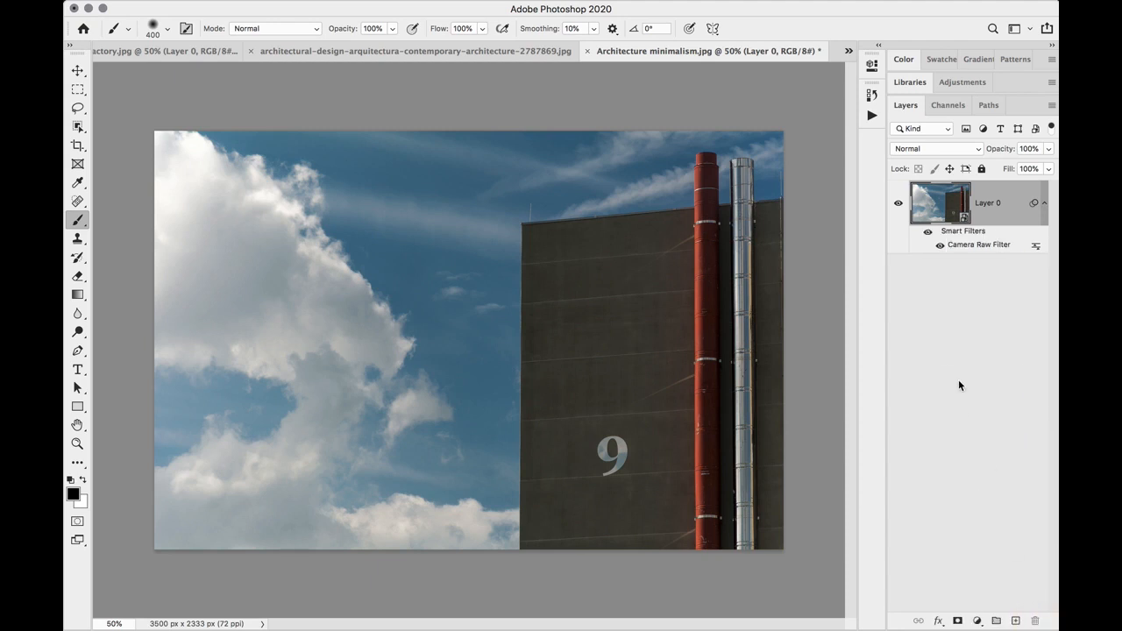
- Review the edited corridor image, and bring up Abandoned Factory.jpg
left_click(464, 58)
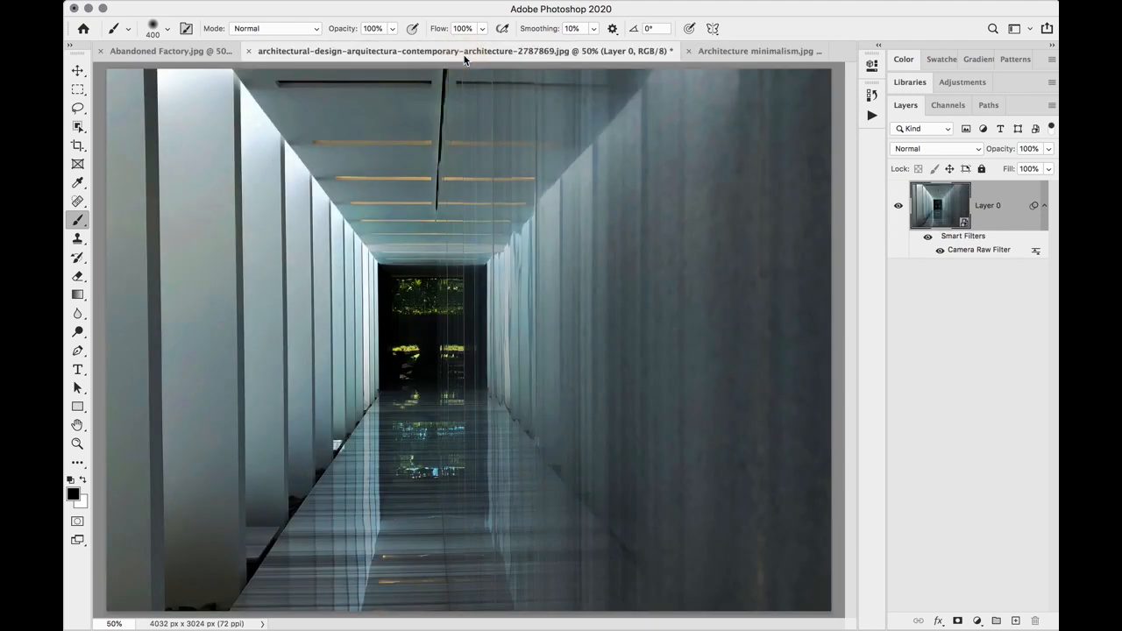
left_click(202, 56)
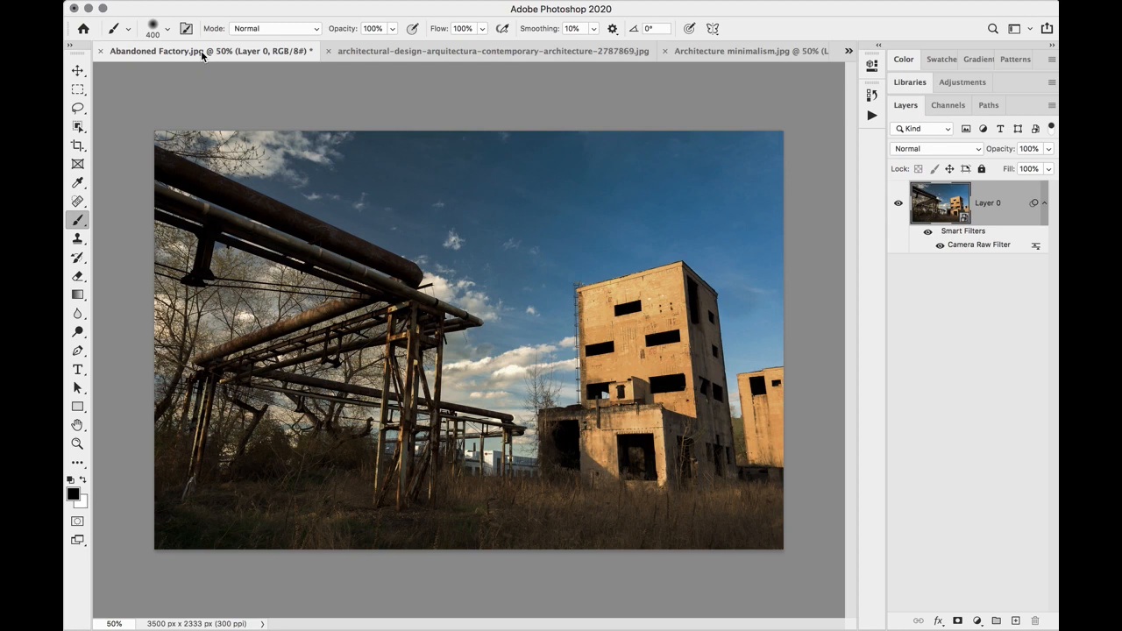